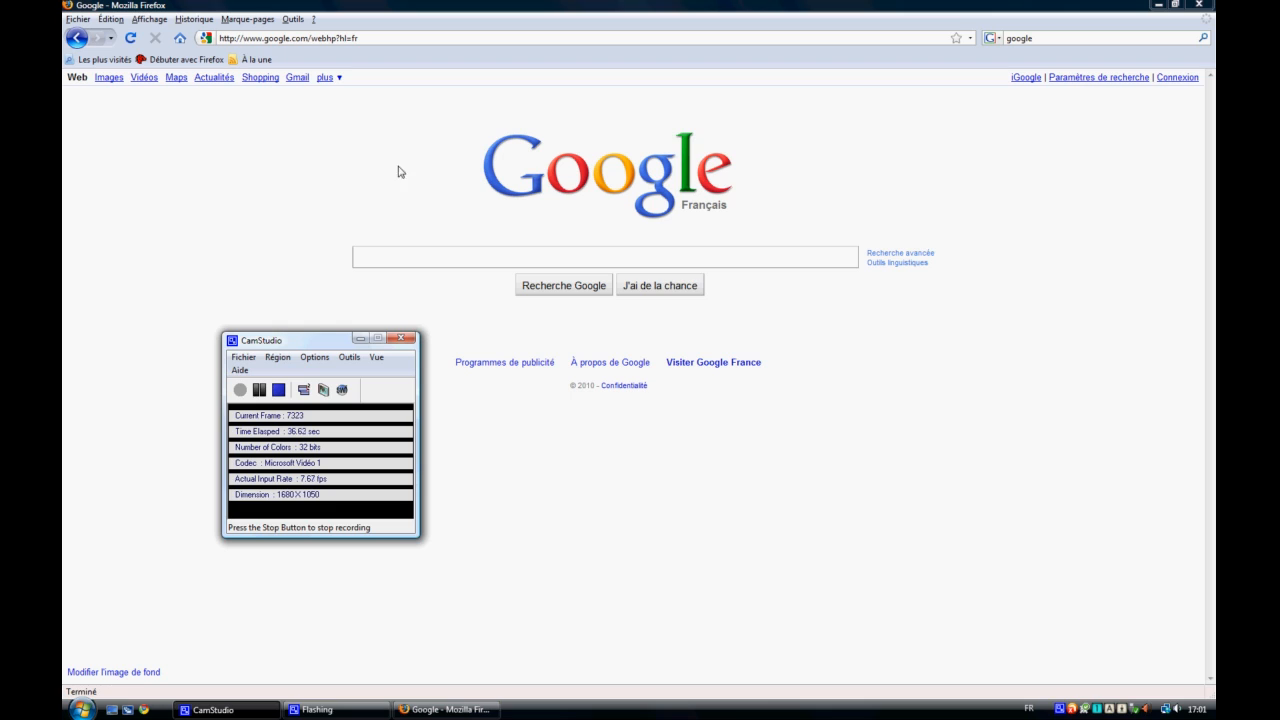
Step: Search Google for "defraggler" and open the Defraggler - Download page on piriform.com from the results
click(442, 259)
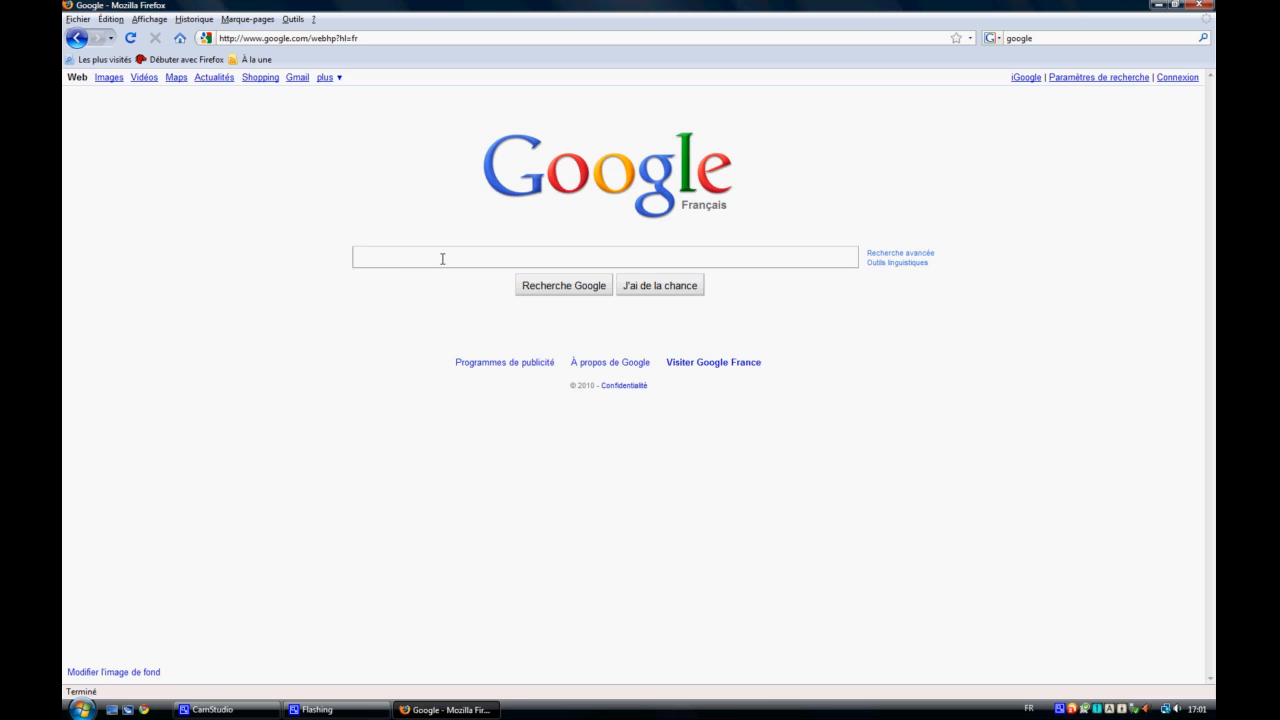
text(de)
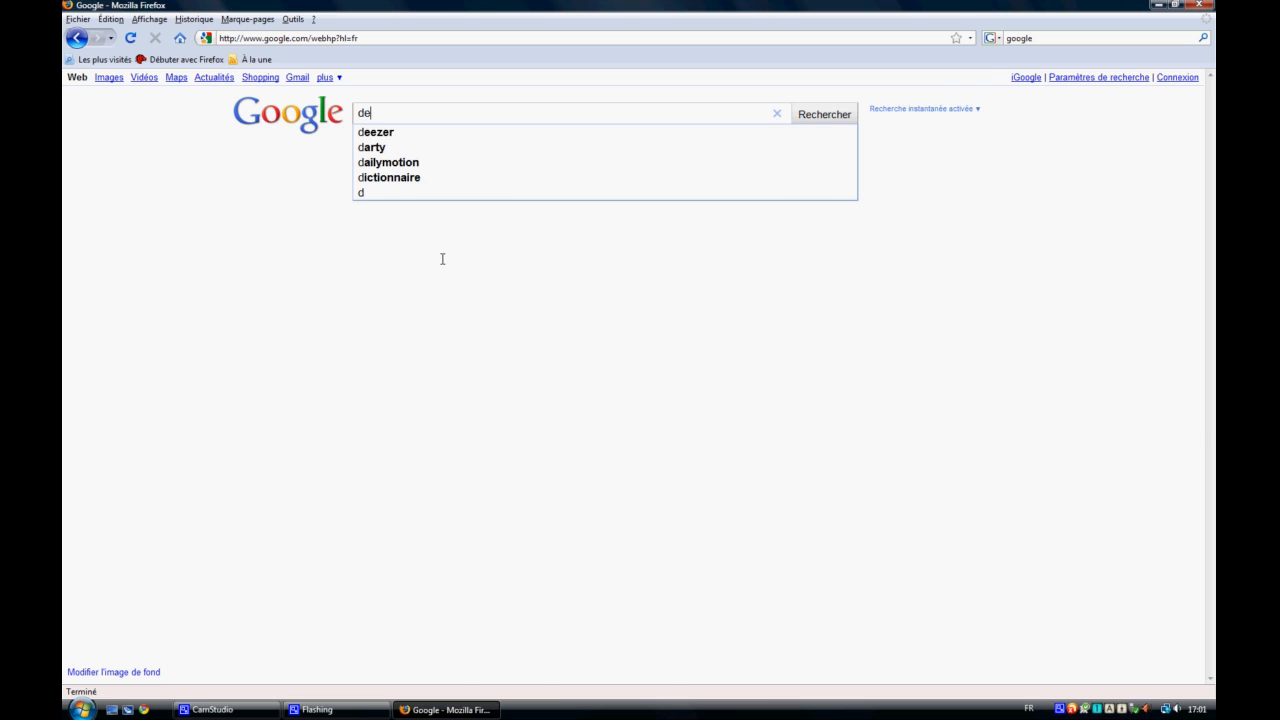
text(fraggler)
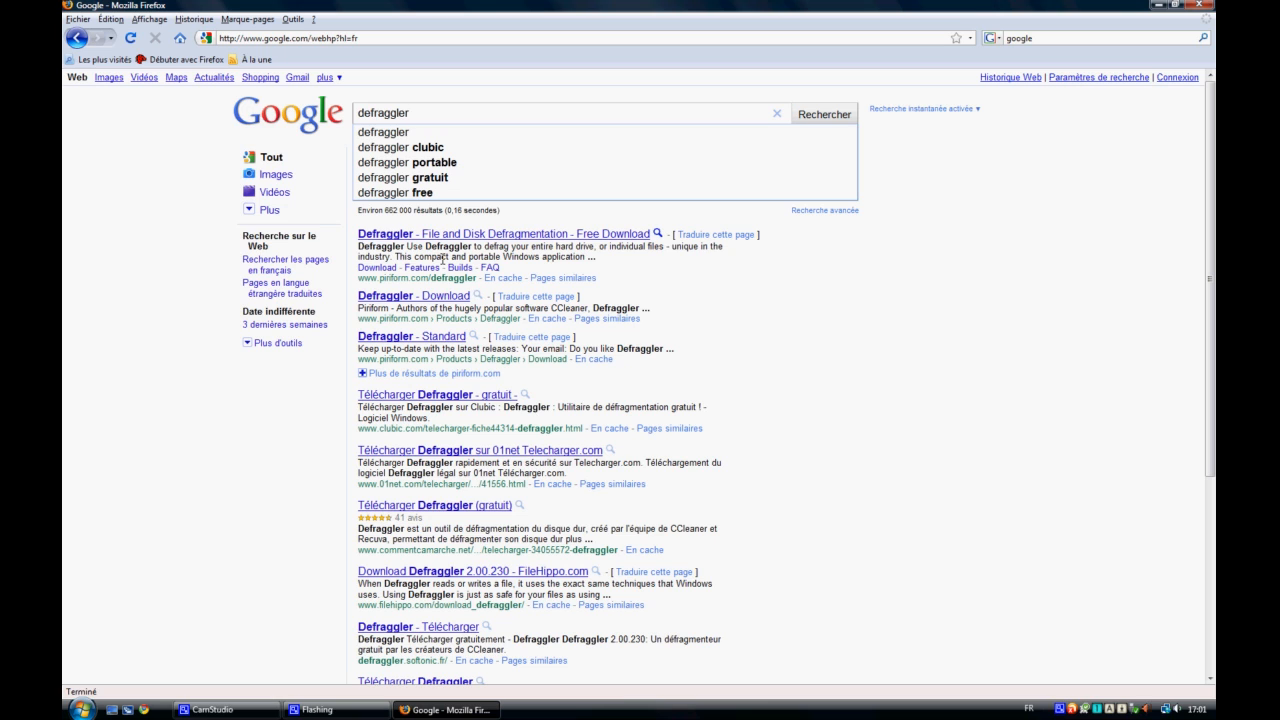
key(Return)
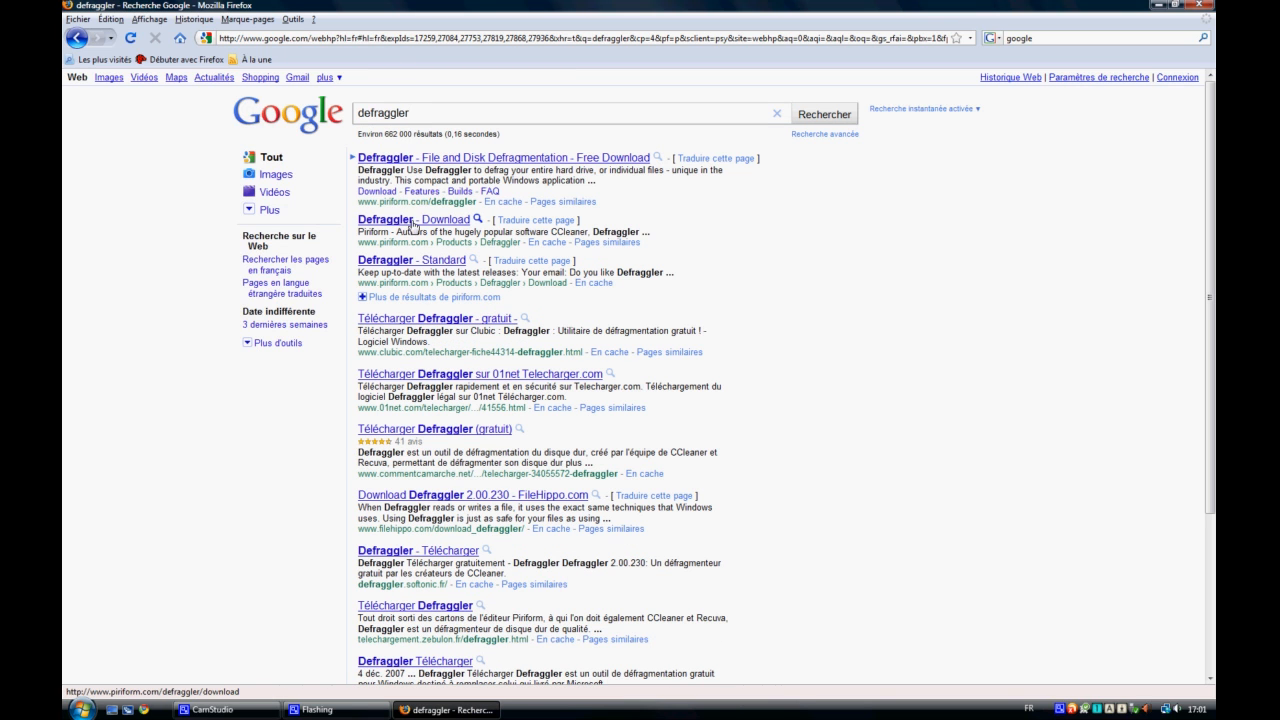
click(419, 227)
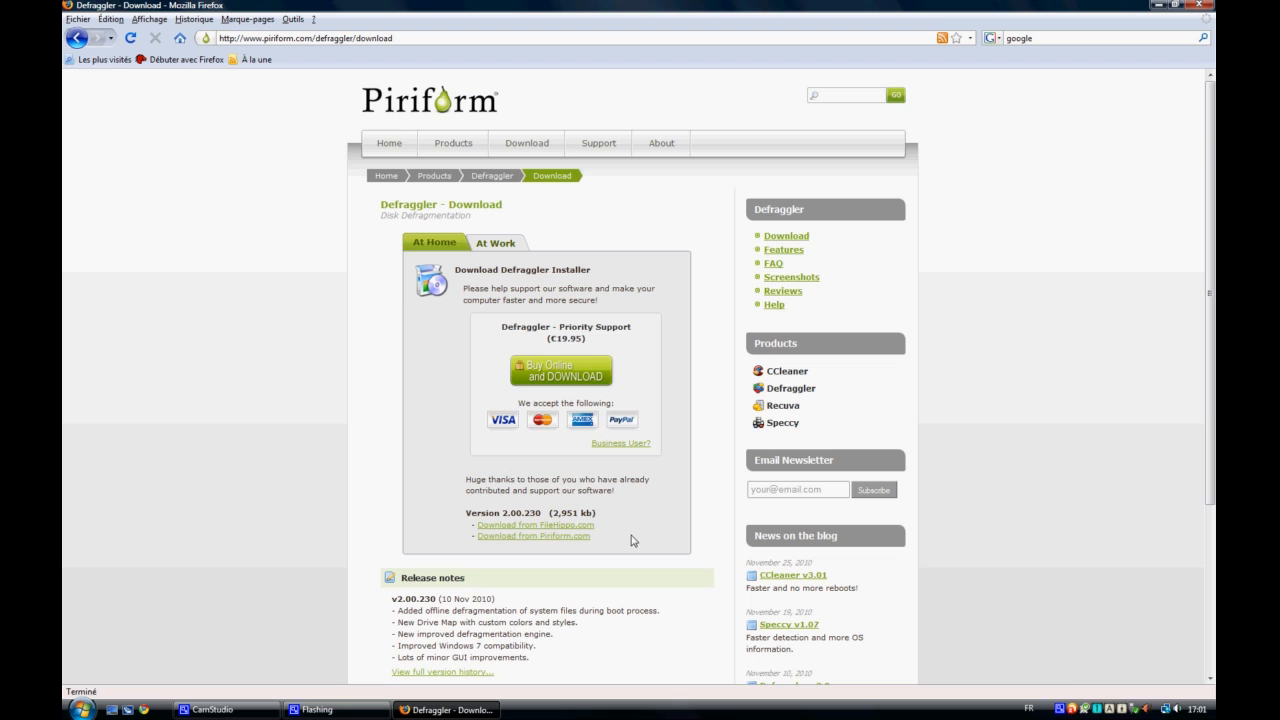
Step: Download the Defraggler installer dfsetup200.exe from Piriform.com, saving the file and enlarging the downloads window
click(558, 537)
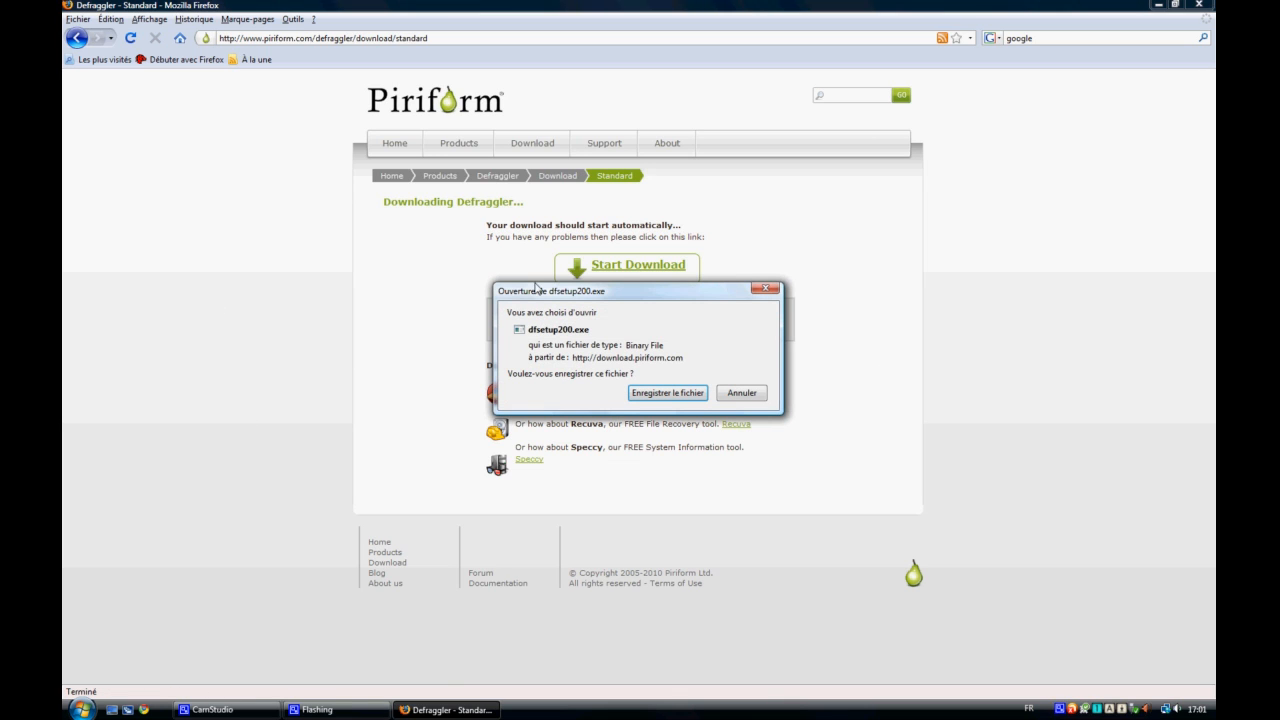
drag(552, 293, 301, 285)
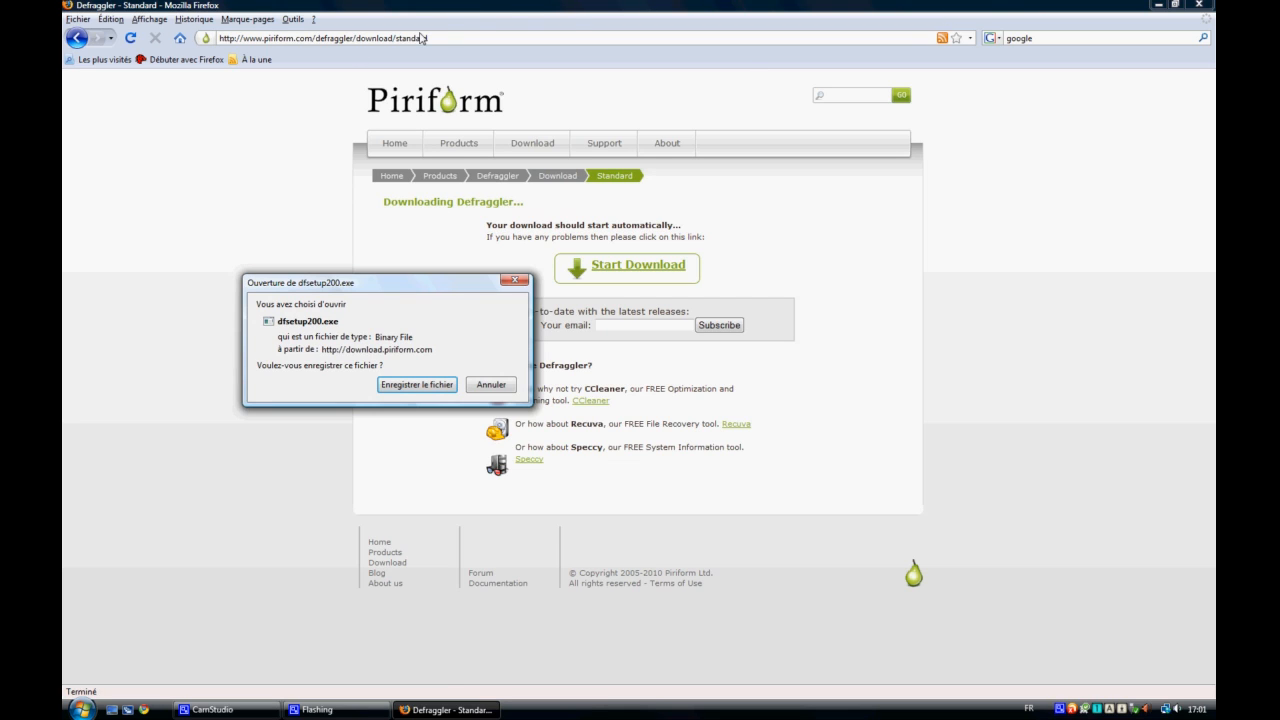
click(428, 388)
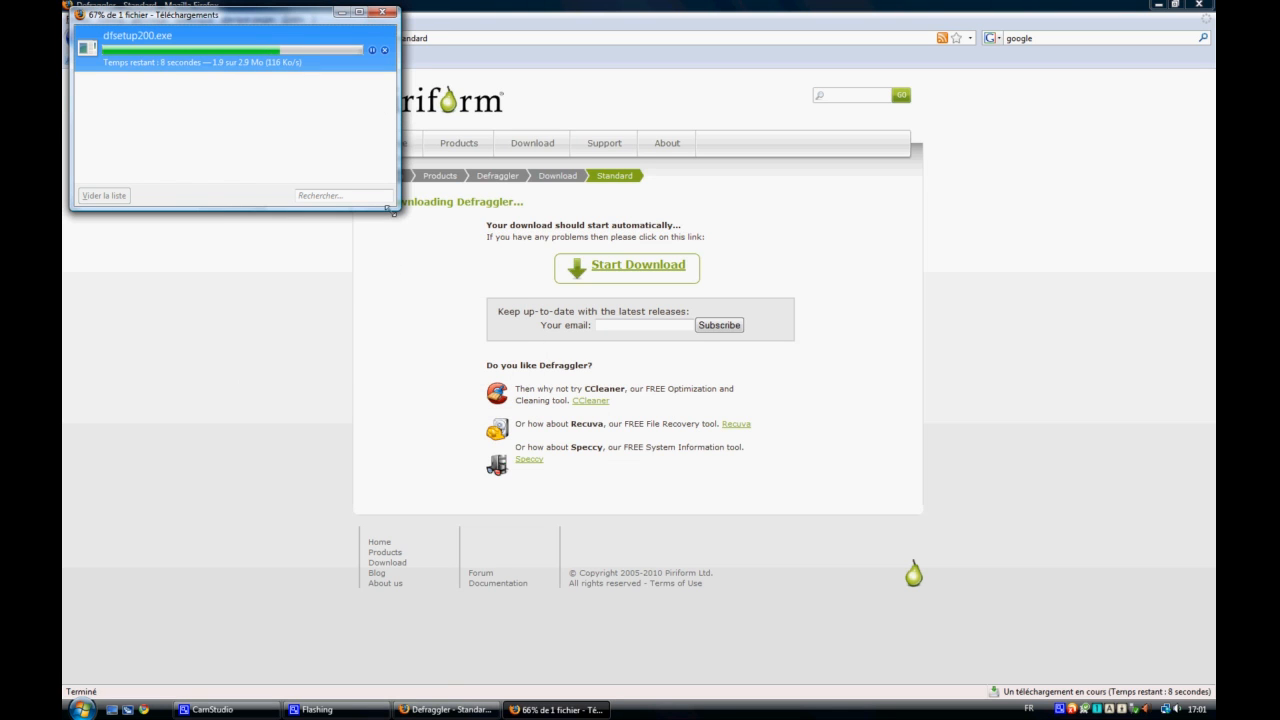
drag(389, 207, 590, 437)
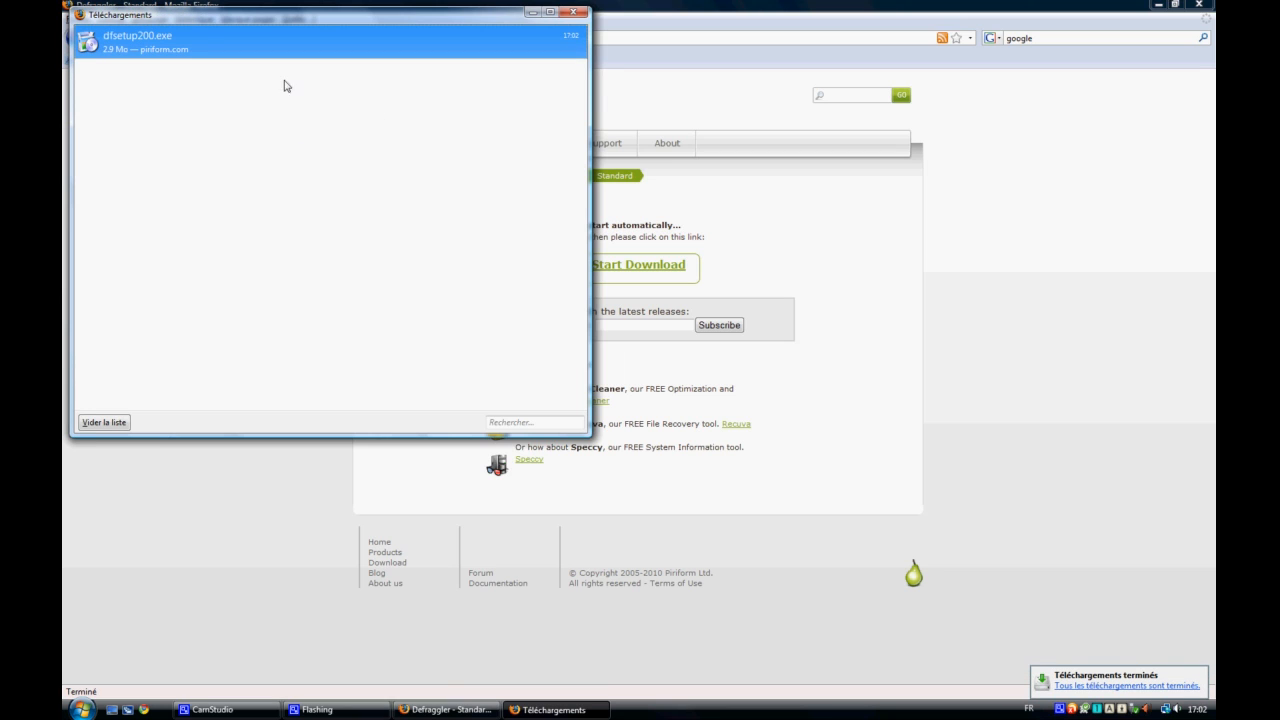
Step: Run the downloaded dfsetup200.exe, allowing the executable to open and accepting the security warning
double_click(150, 45)
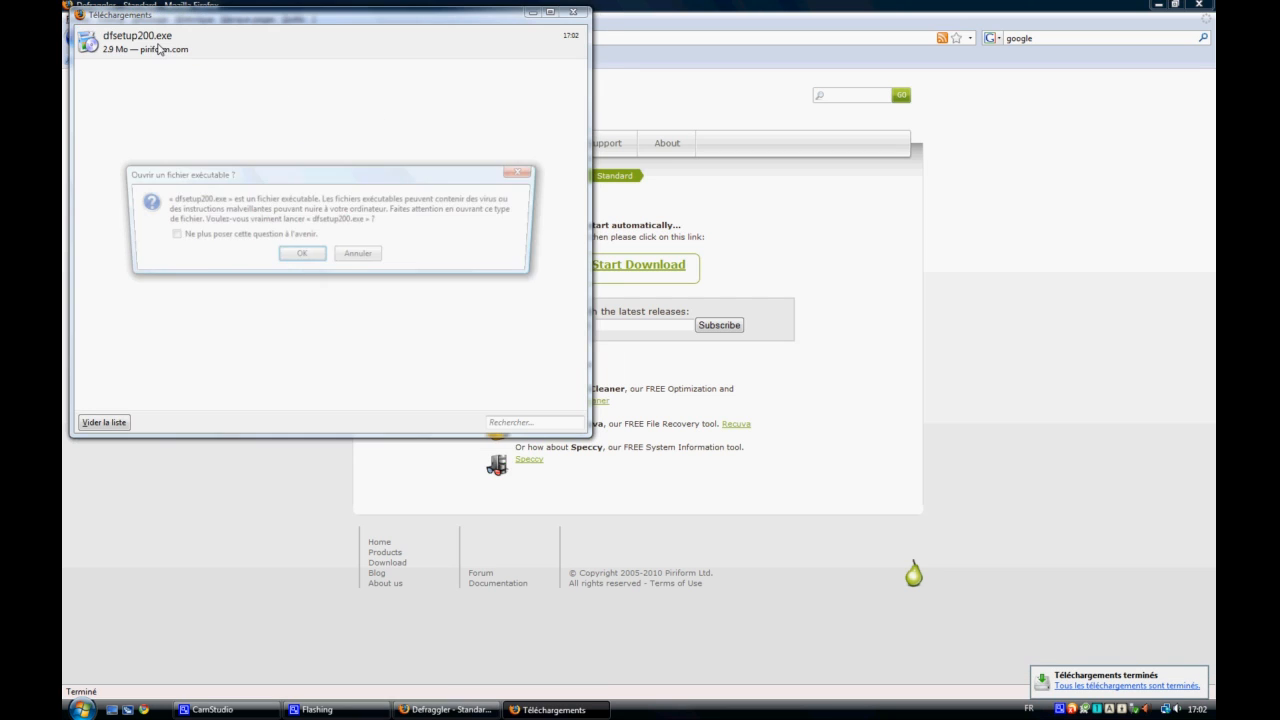
click(167, 238)
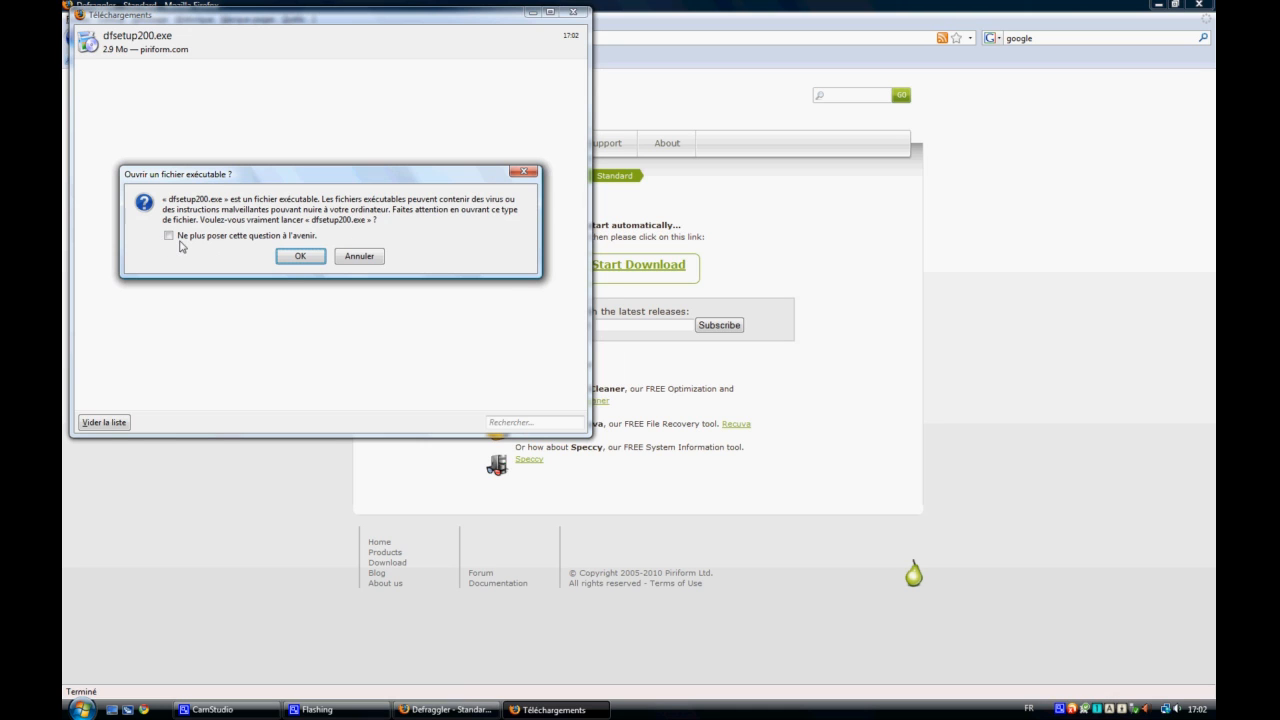
click(296, 256)
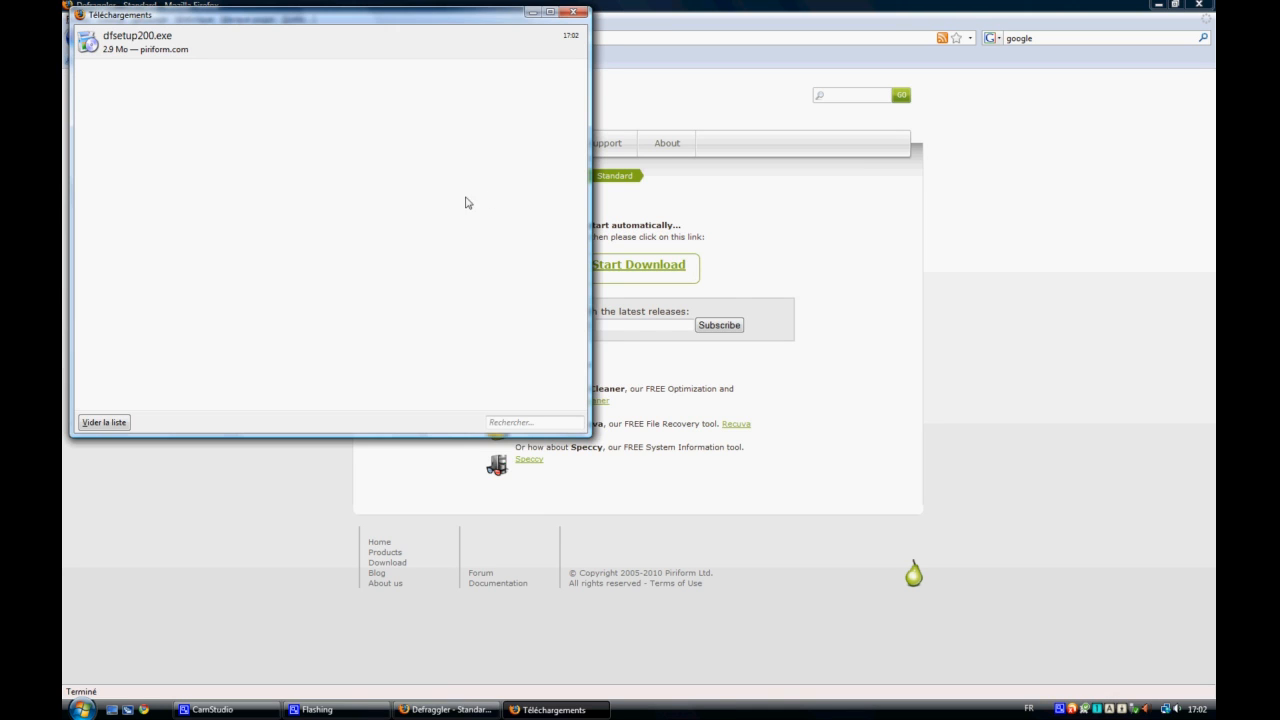
click(566, 15)
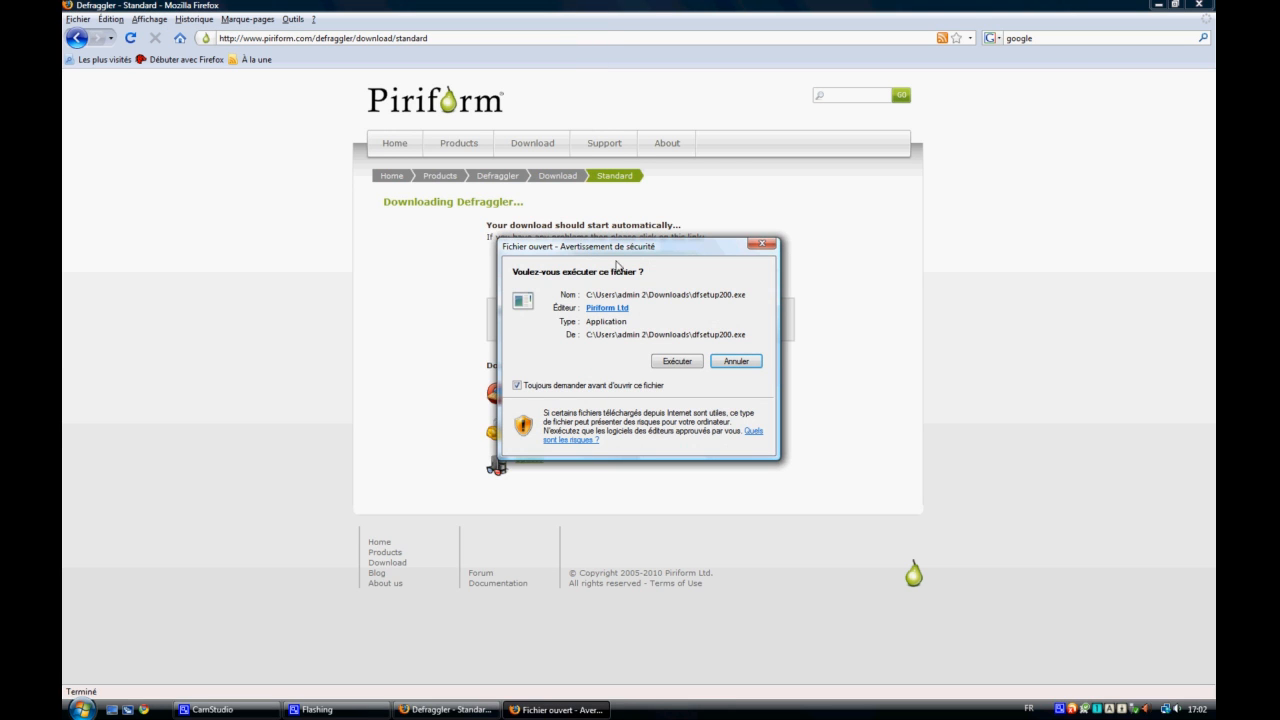
drag(615, 253, 278, 263)
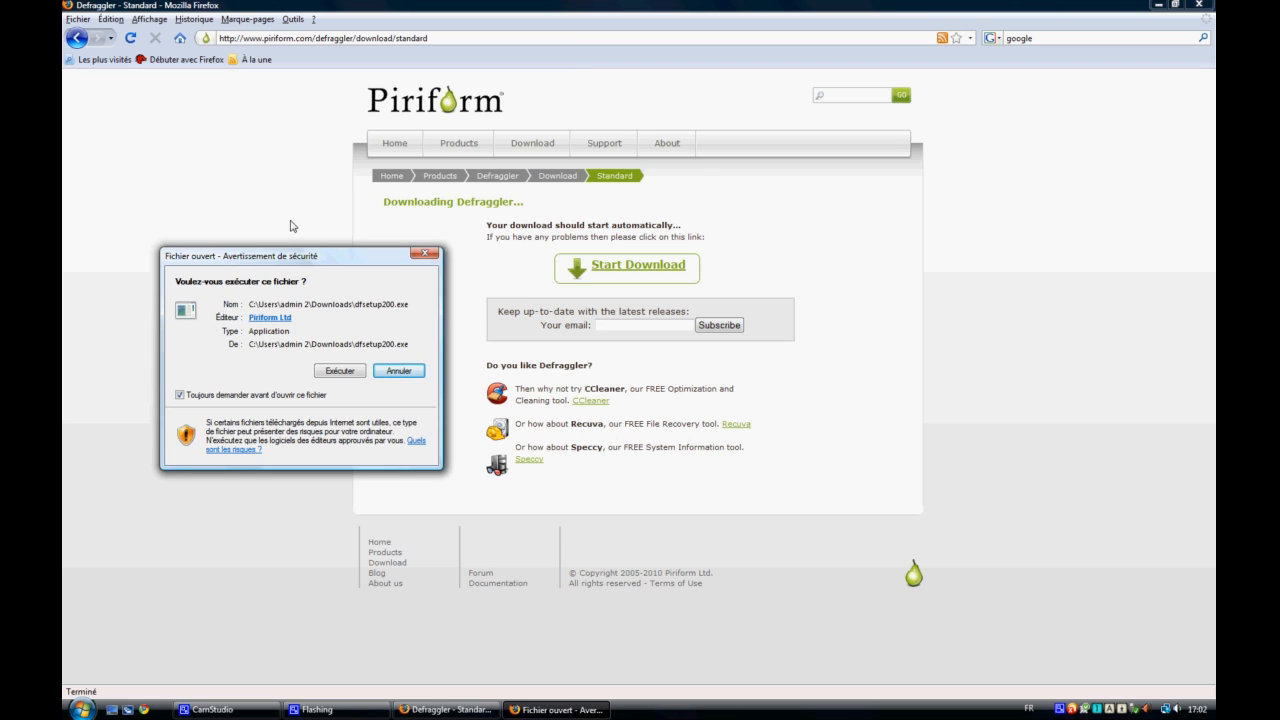
click(340, 371)
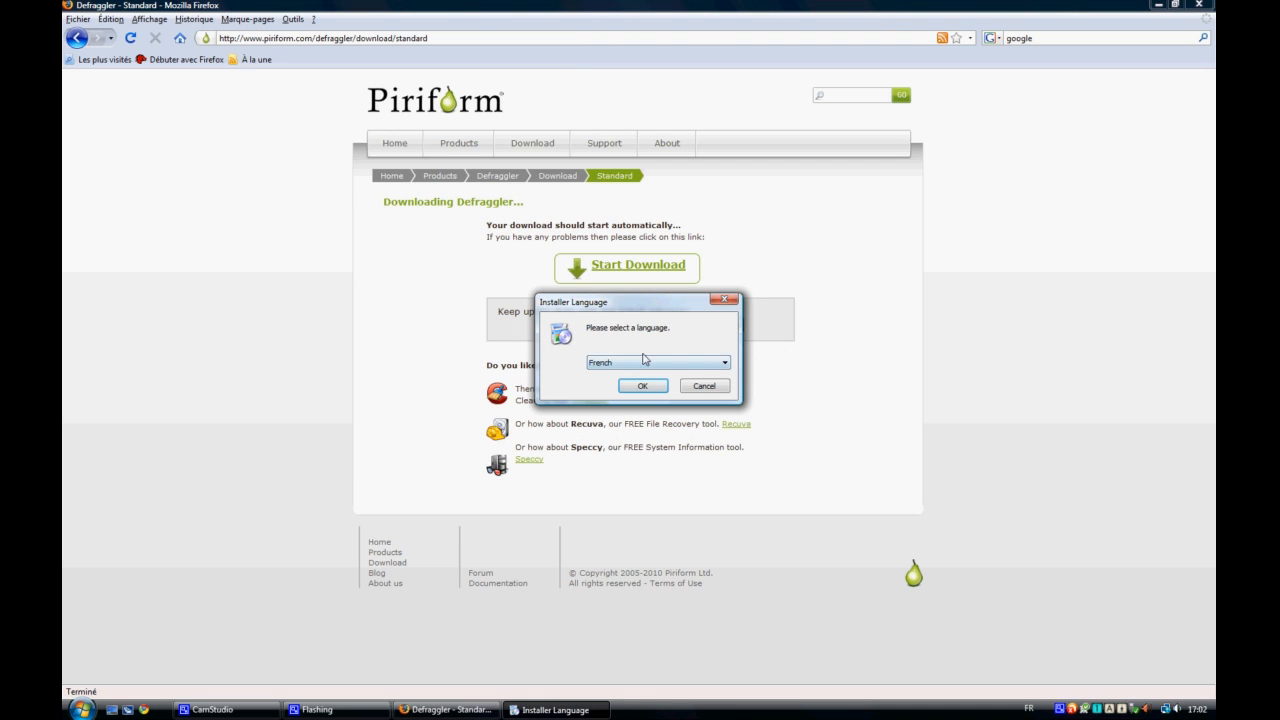
Step: Choose French as the installer language and accept the Defraggler v2.00 licence agreement
click(643, 386)
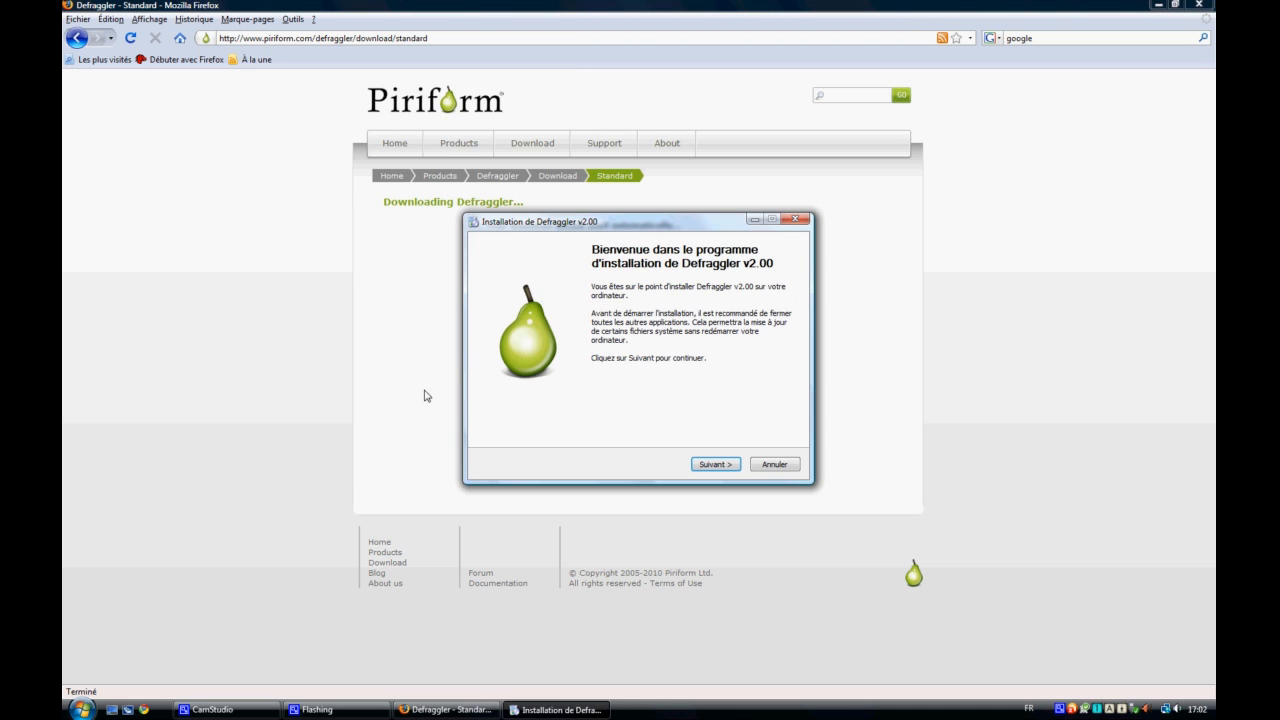
click(709, 466)
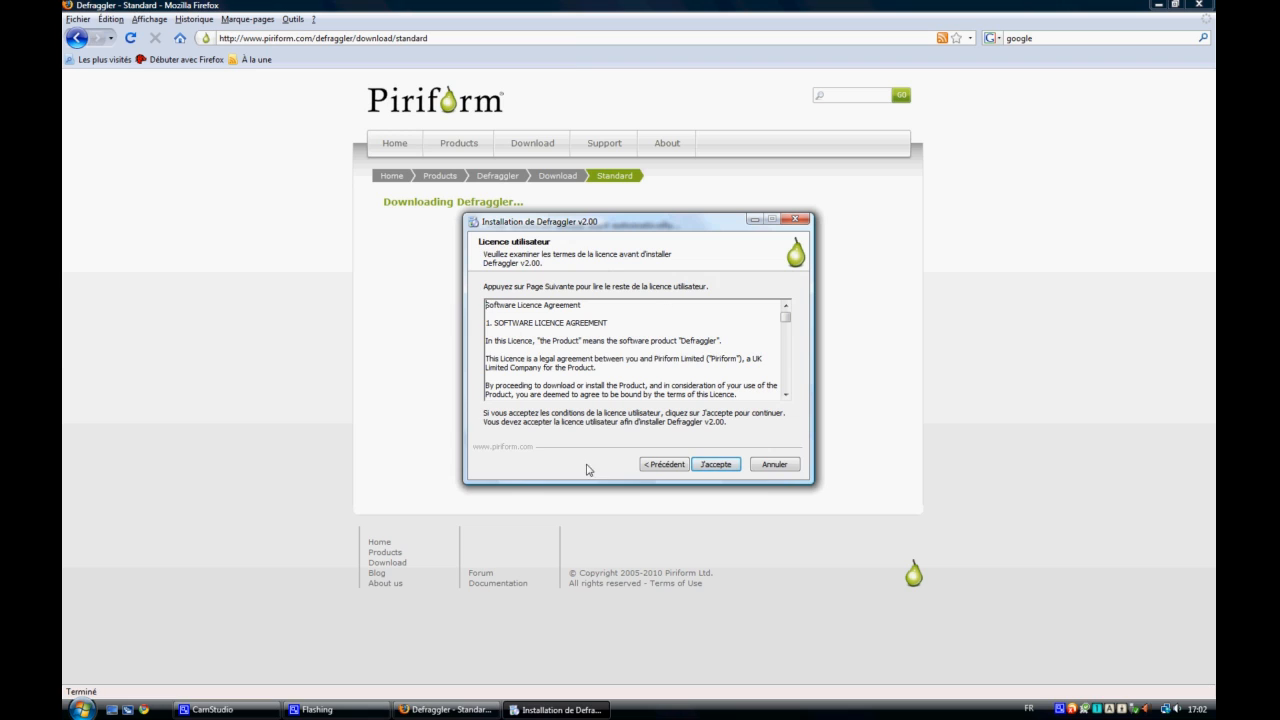
click(714, 465)
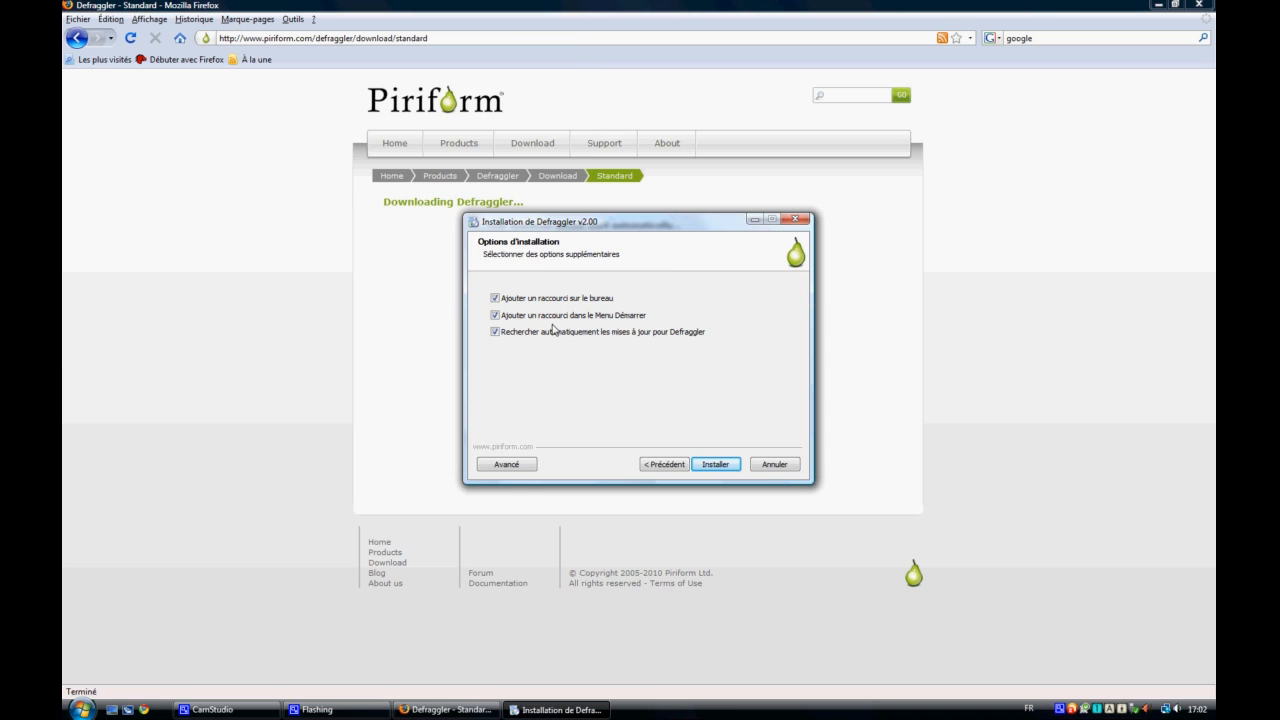
Step: Install Defraggler with both shortcuts and automatic update checks enabled, and finish setup with the program set to launch
click(83, 709)
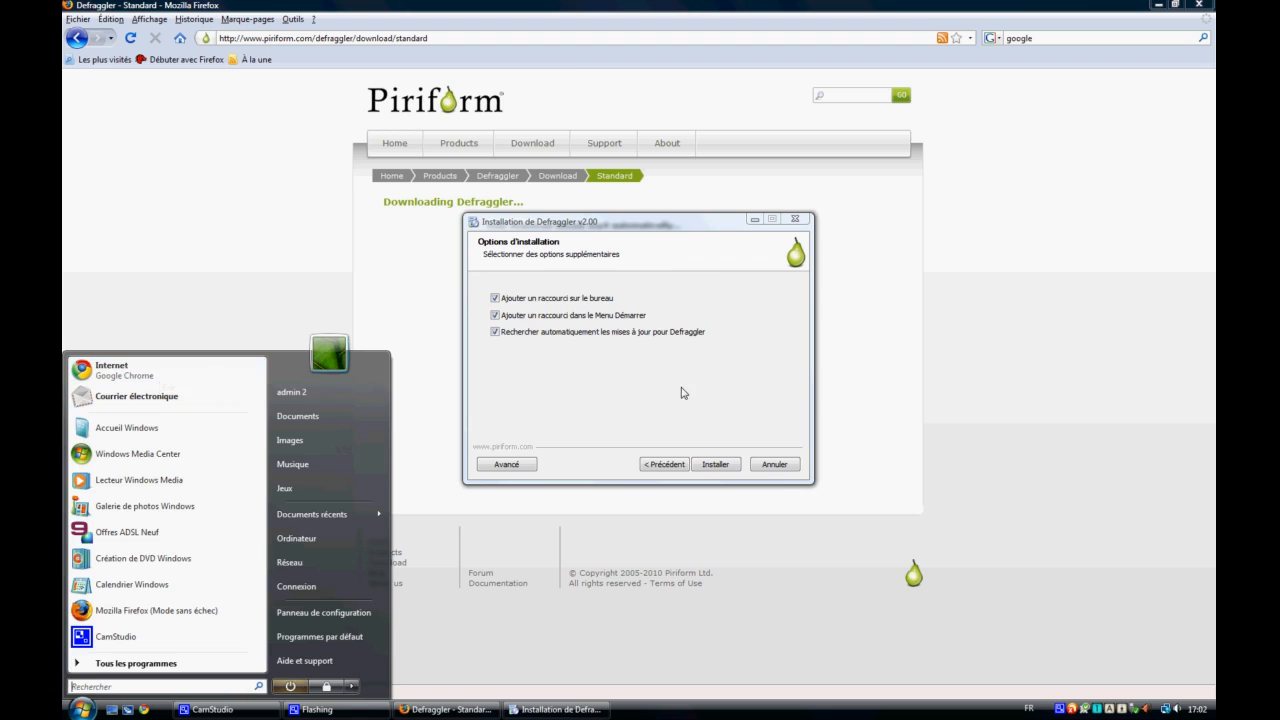
click(612, 388)
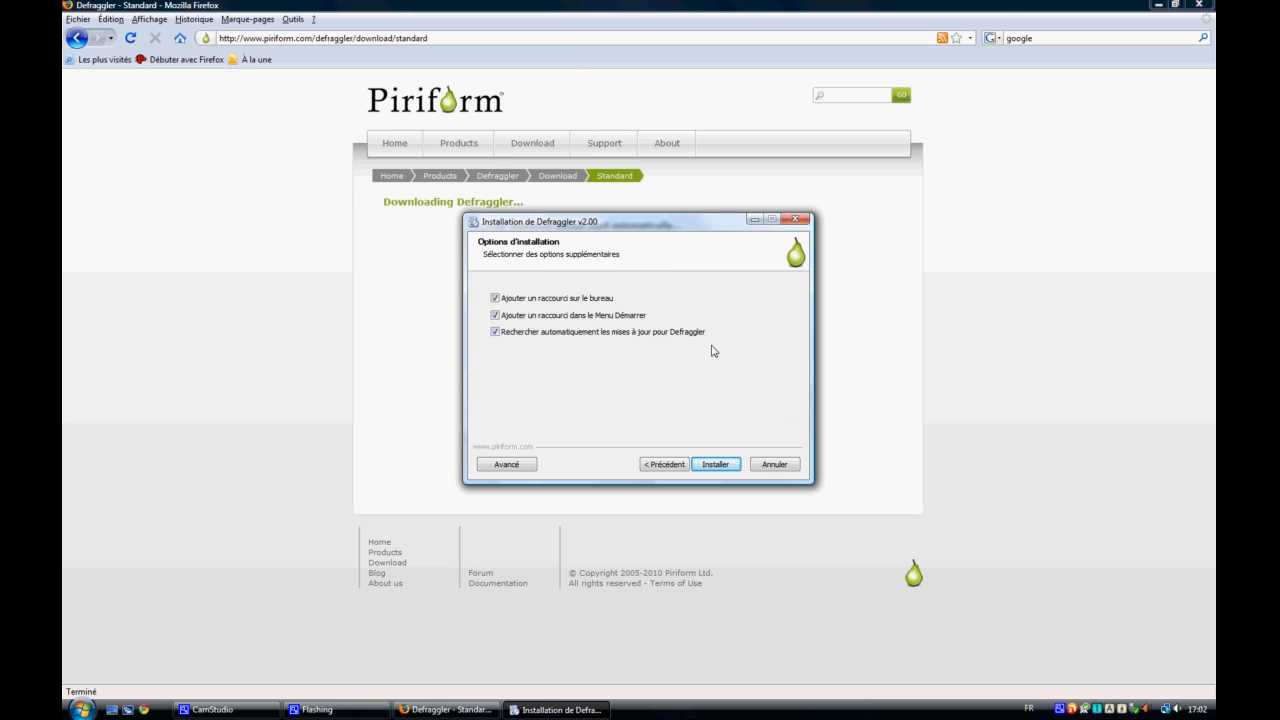
click(716, 466)
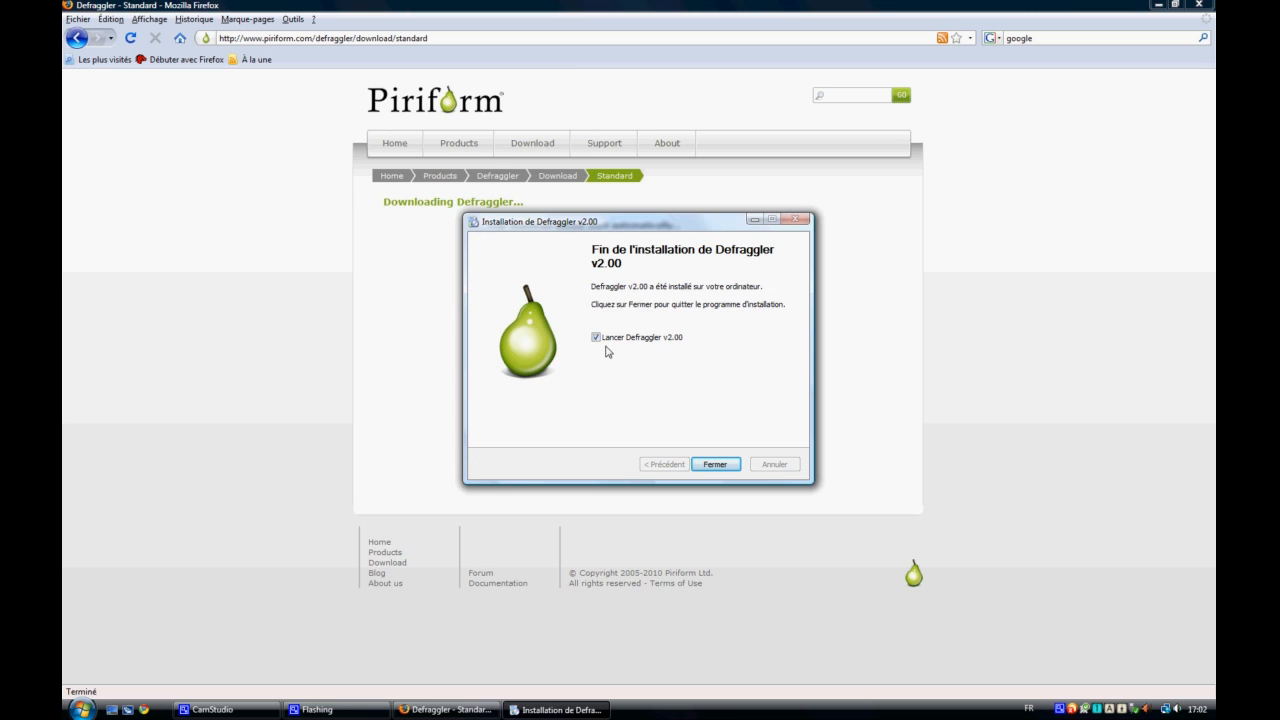
click(715, 464)
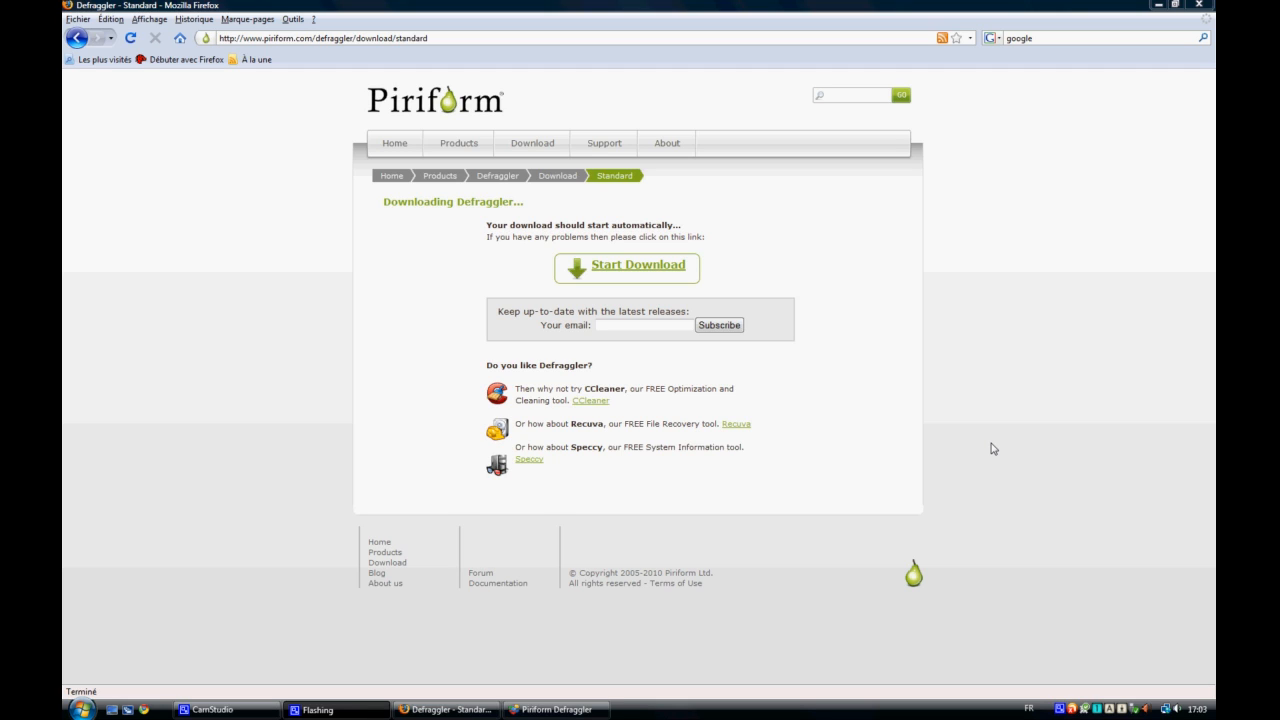
Step: Switch to the Defraggler window, enlarge it to show all drives, and start defragmenting drive HP (C:)
click(1156, 6)
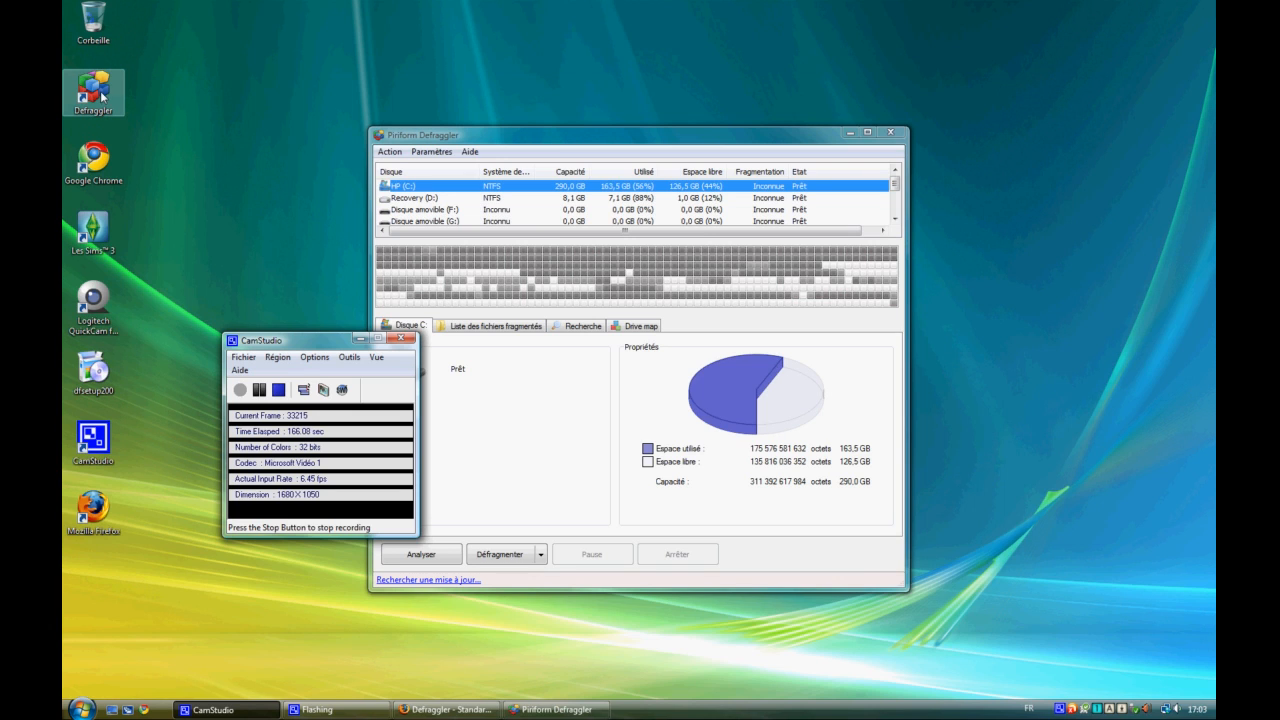
drag(430, 135, 237, 72)
drag(713, 527, 1056, 609)
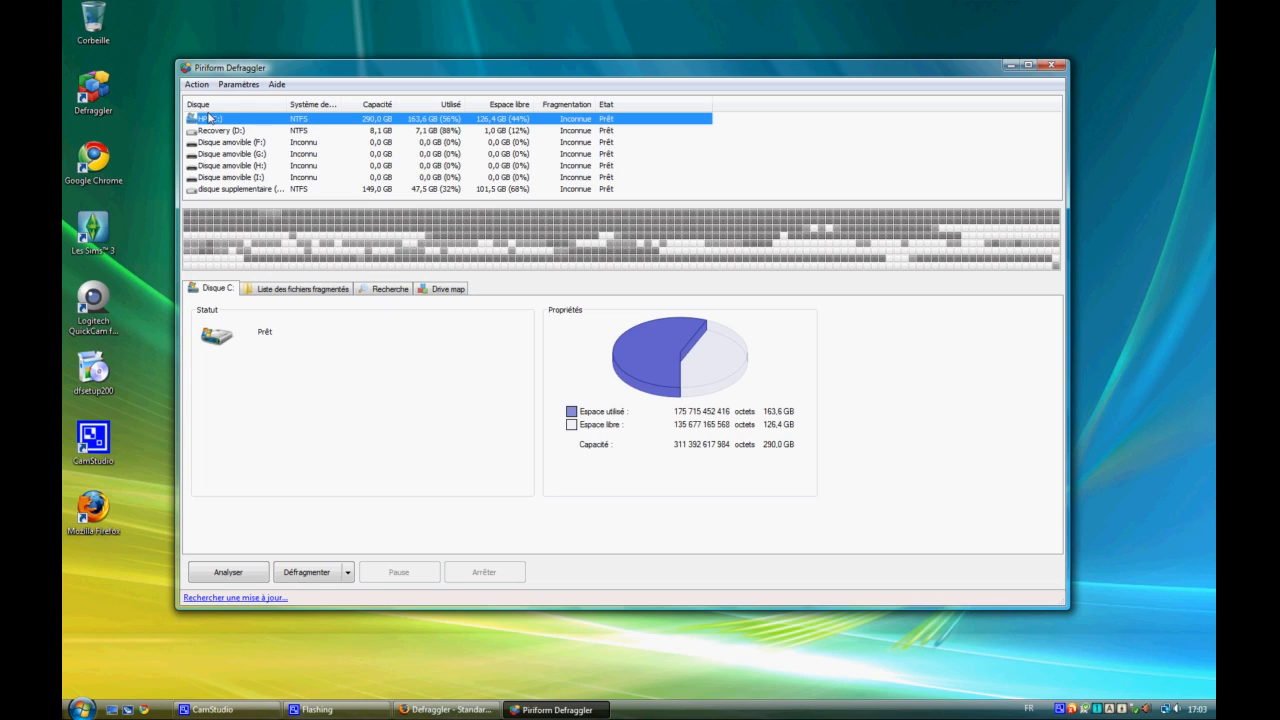
click(318, 568)
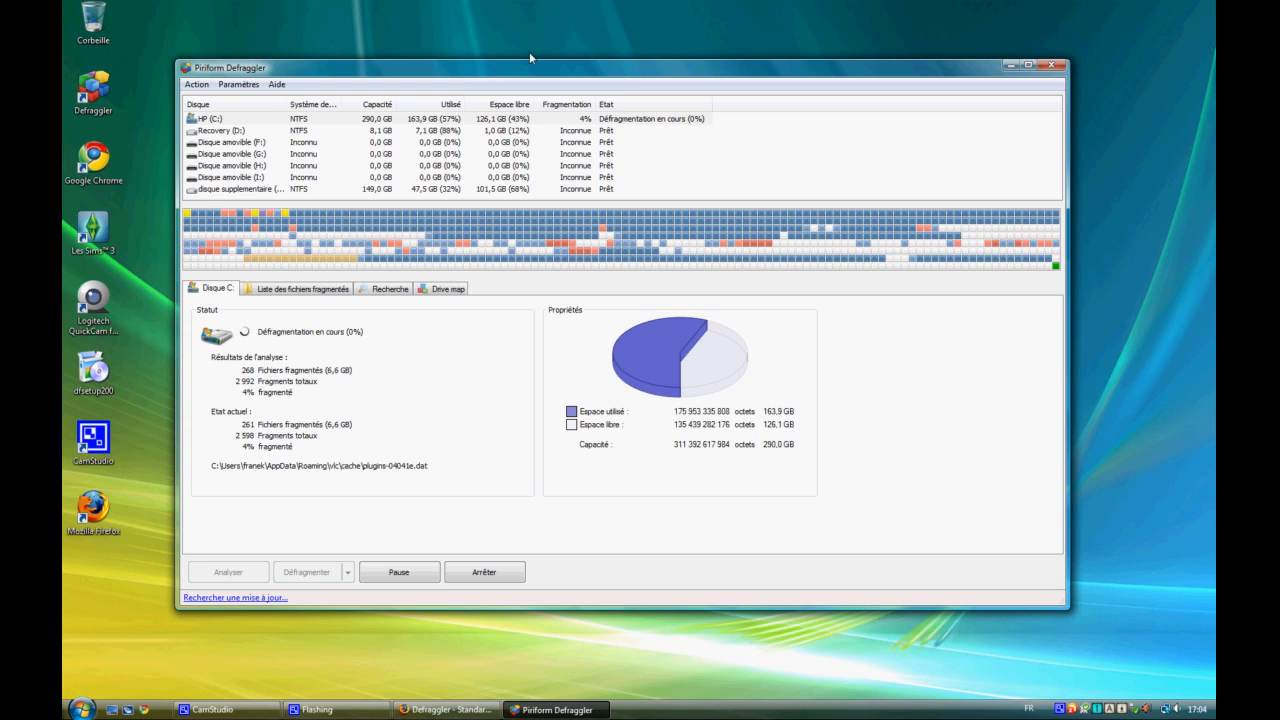
Step: Enable shutting down the computer after defragmentation, check that the option is ticked, and stop the running defragmentation
click(234, 85)
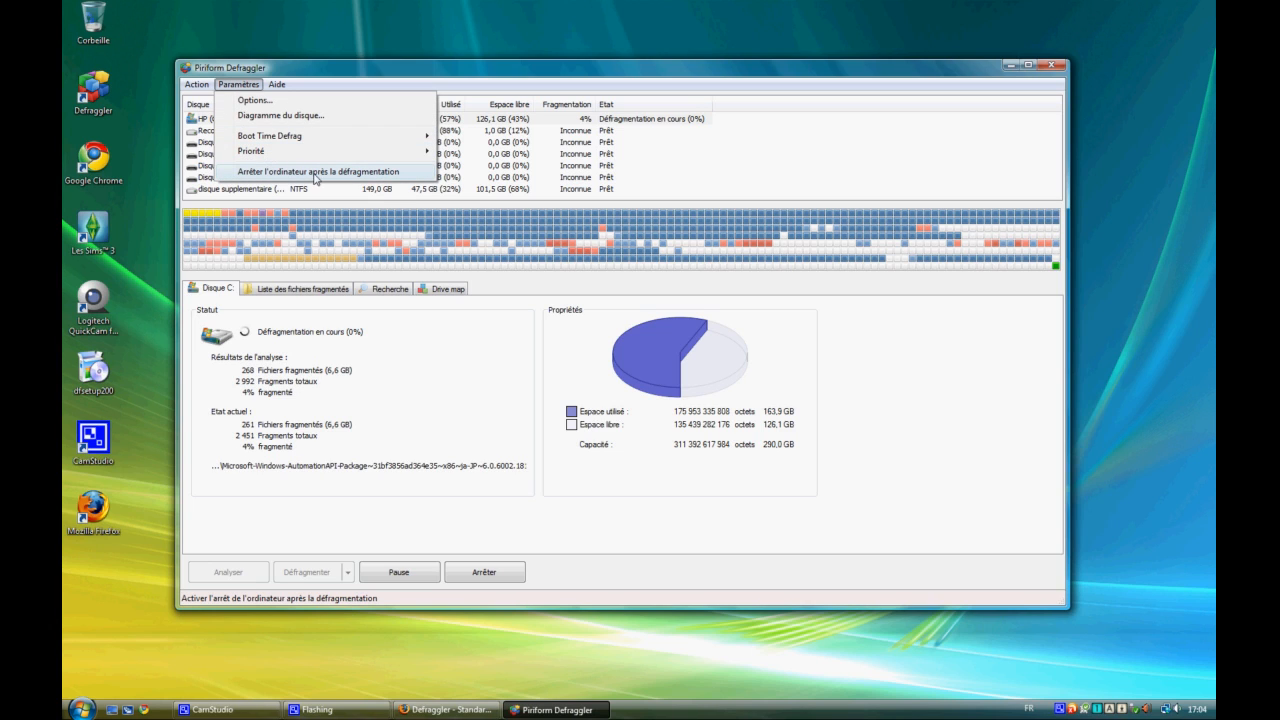
click(396, 175)
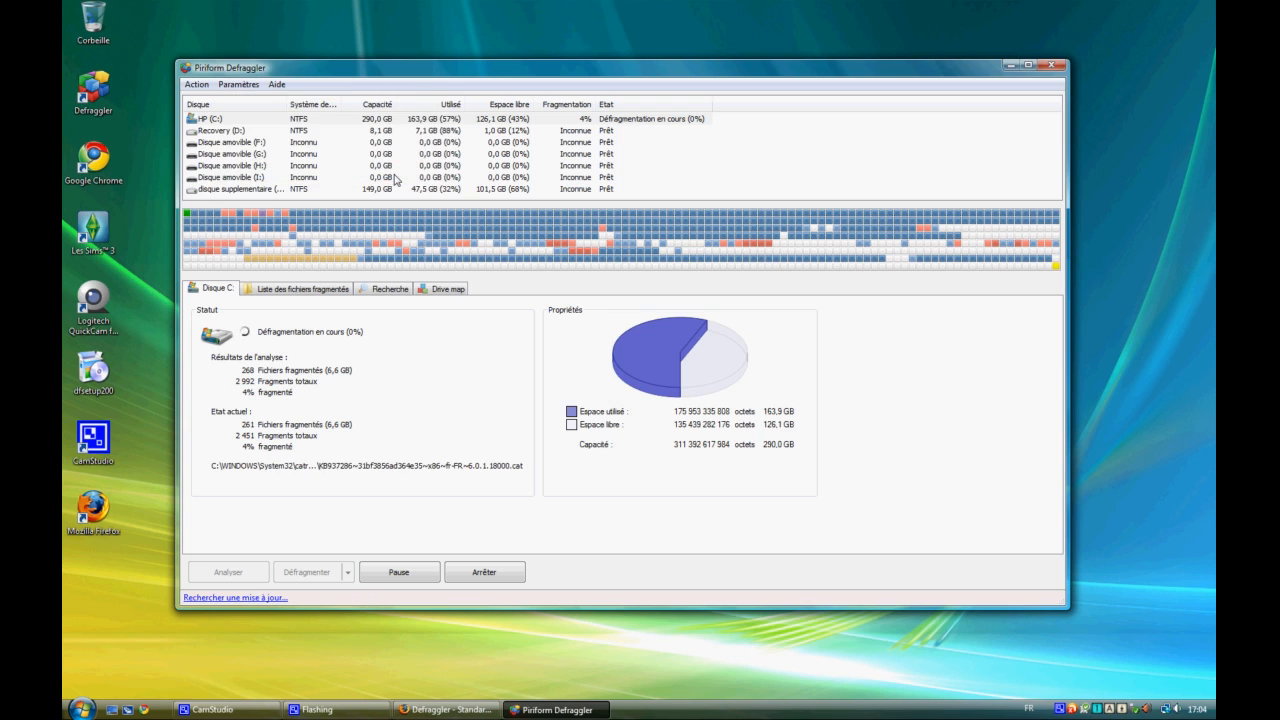
click(239, 84)
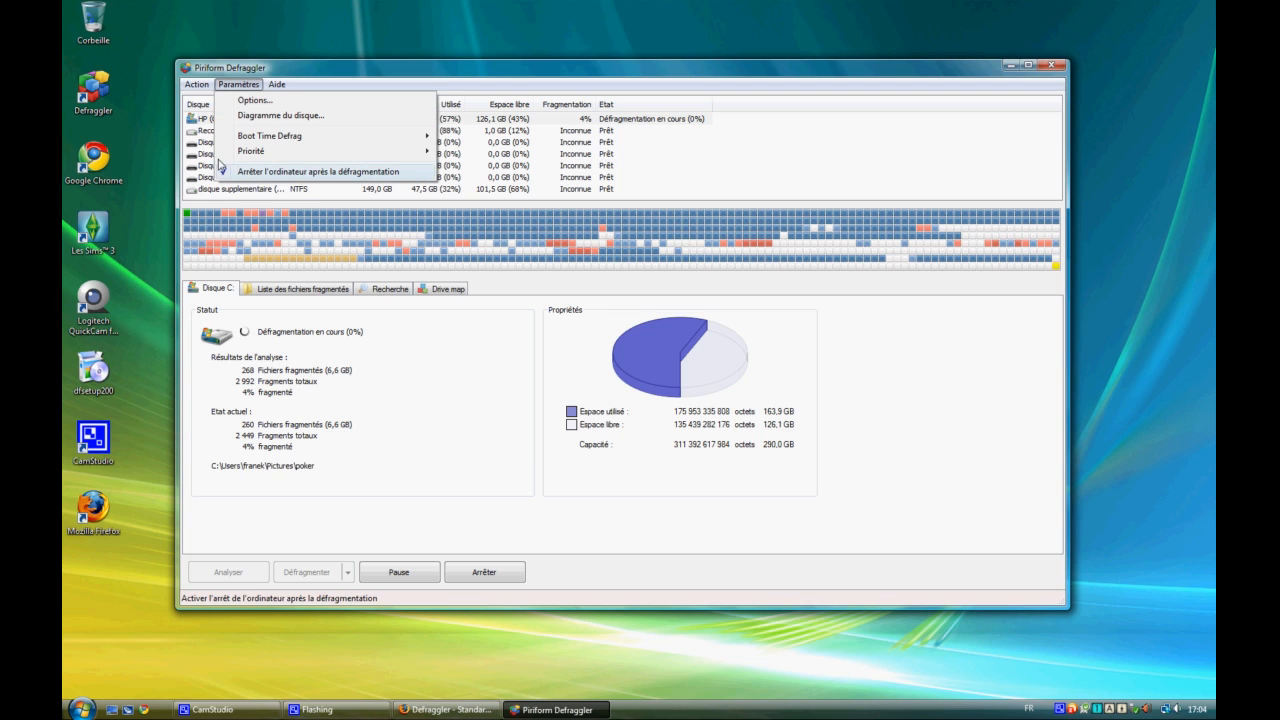
click(508, 72)
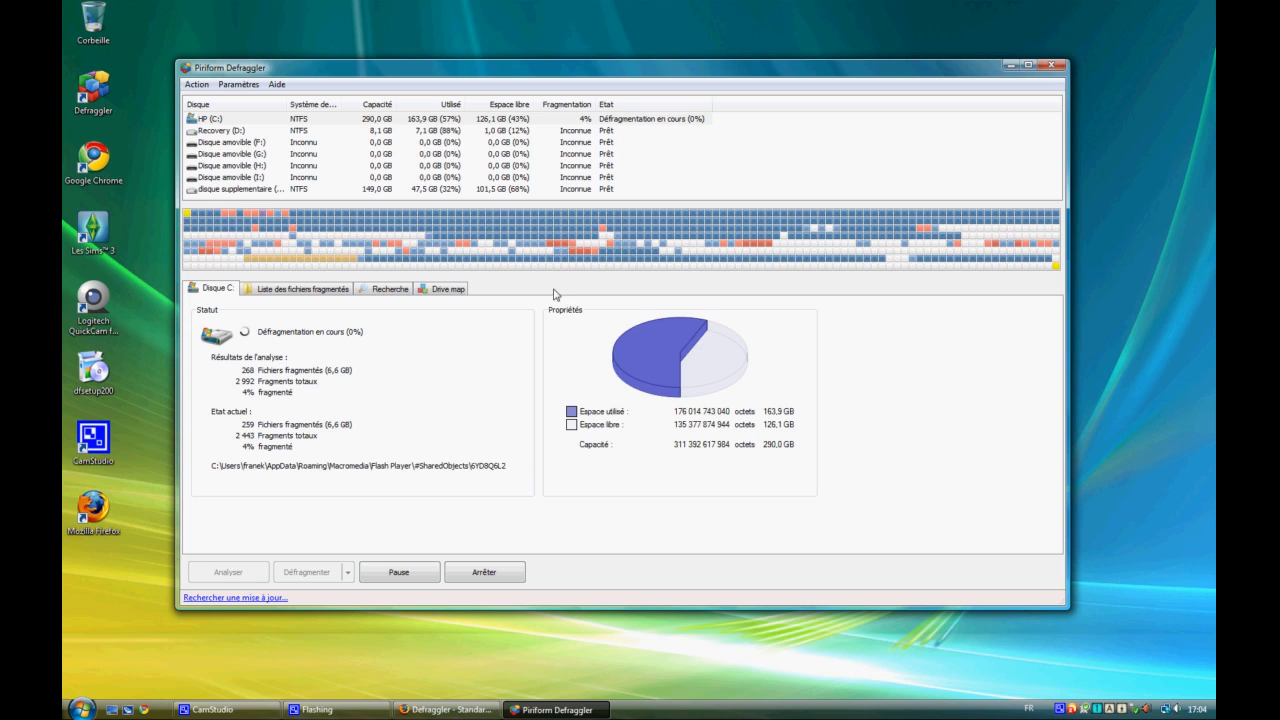
click(484, 572)
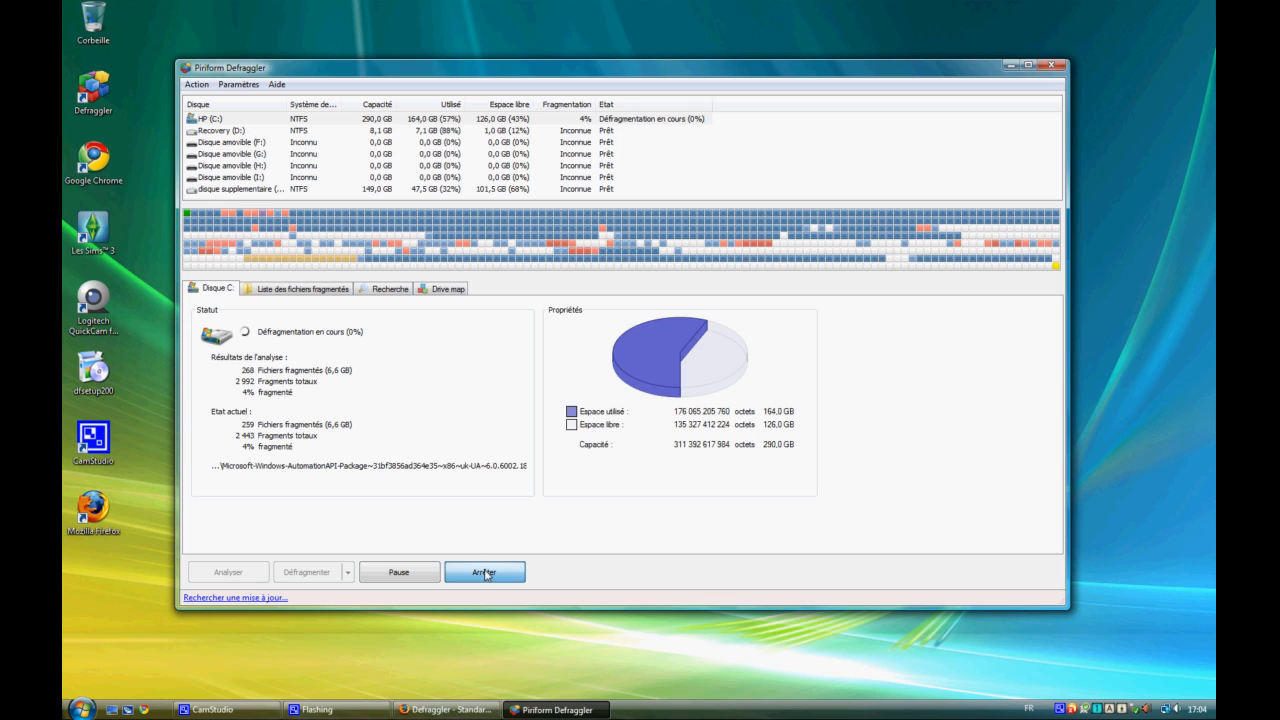